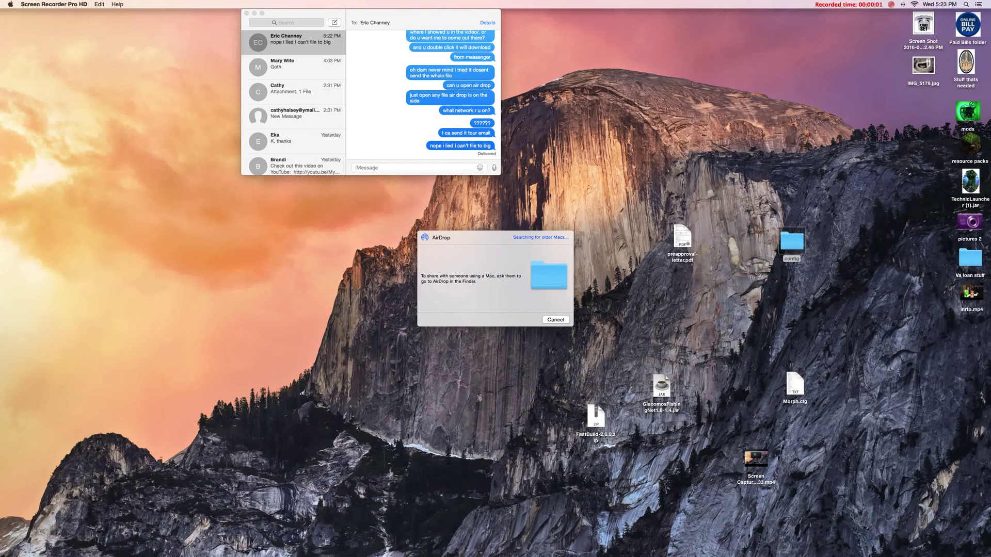
Cancel the AirDrop prompt and open the Library folder through the Help menu search
{"action": "left_click", "coordinate": [556, 320]}
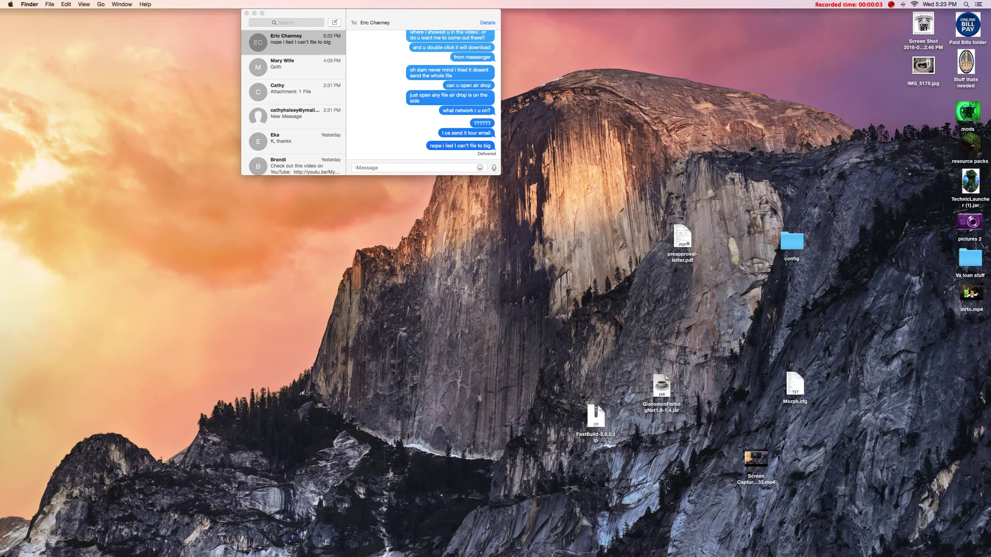
{"action": "key", "text": "super+shift+slash"}
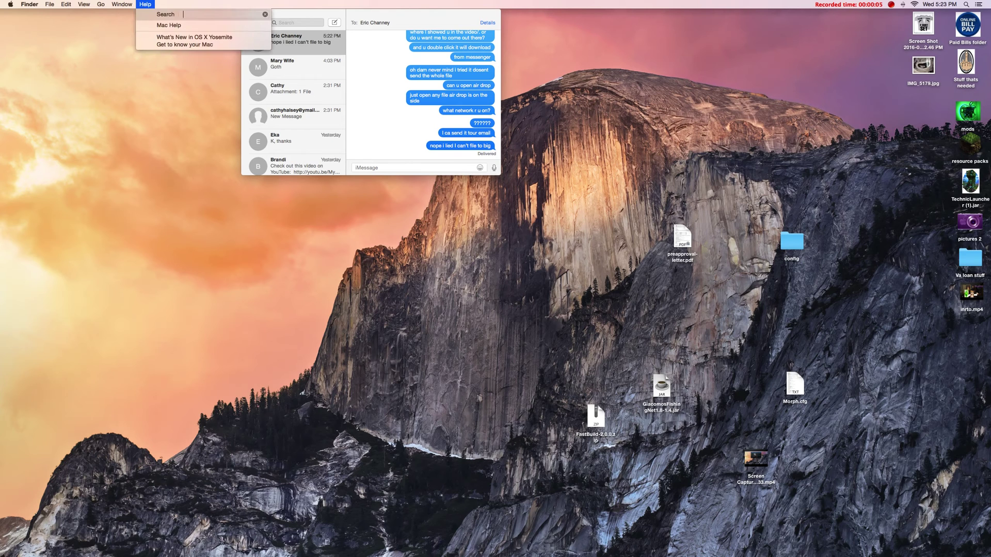
{"action": "type", "text": "li"}
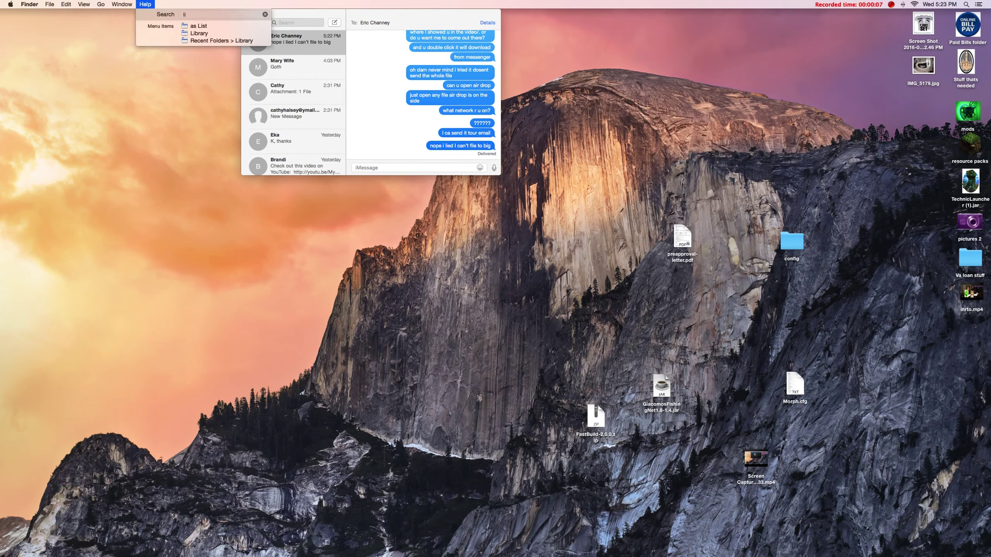
{"action": "key", "text": "Down"}
{"action": "key", "text": "Down"}
{"action": "key", "text": "Return"}
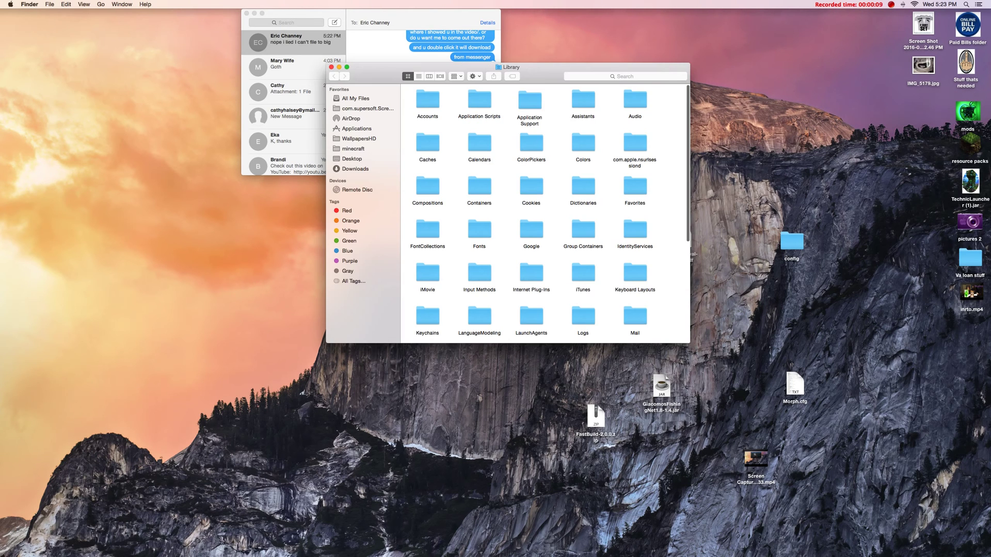
Enlarge the window and drill through Application Support, technic, modpacks, attack-of-the-bteam to config
{"action": "double_click", "coordinate": [529, 100]}
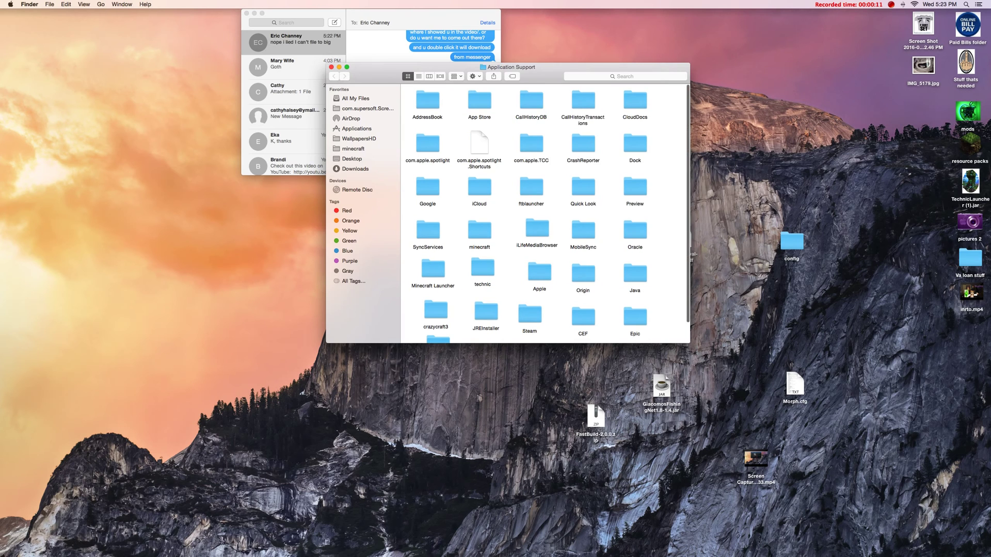
{"action": "left_click_drag", "start_coordinate": [543, 68], "coordinate": [411, 12]}
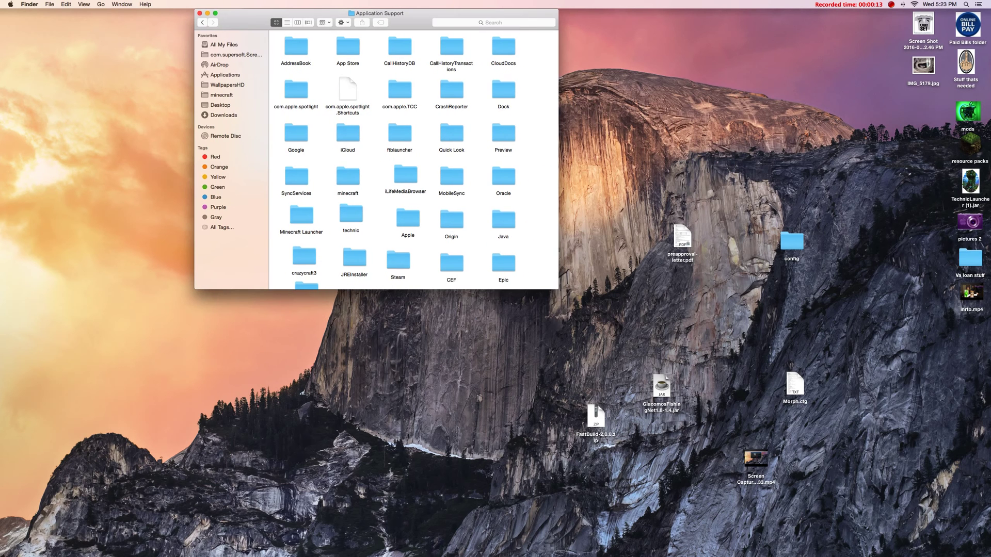
{"action": "left_click_drag", "start_coordinate": [558, 289], "coordinate": [585, 350]}
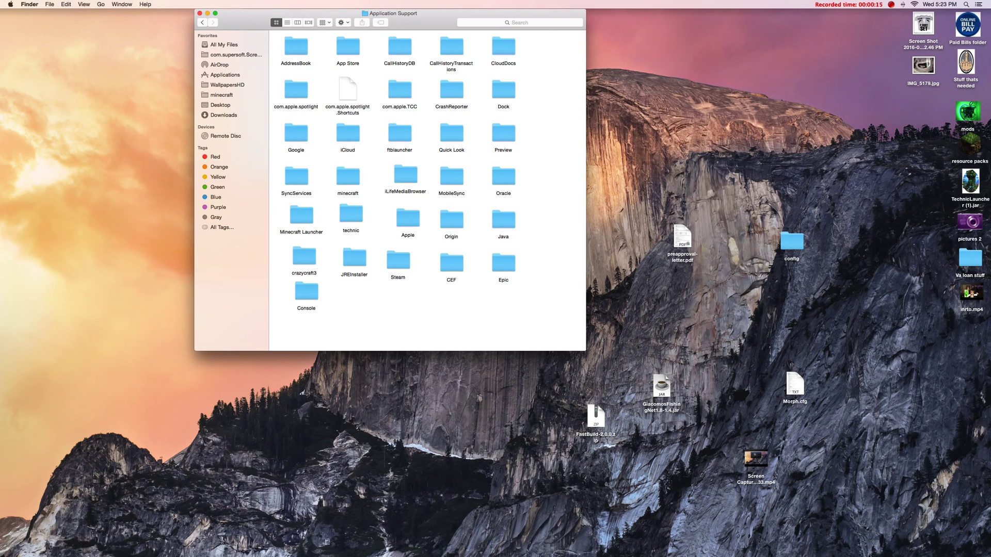
{"action": "double_click", "coordinate": [351, 214]}
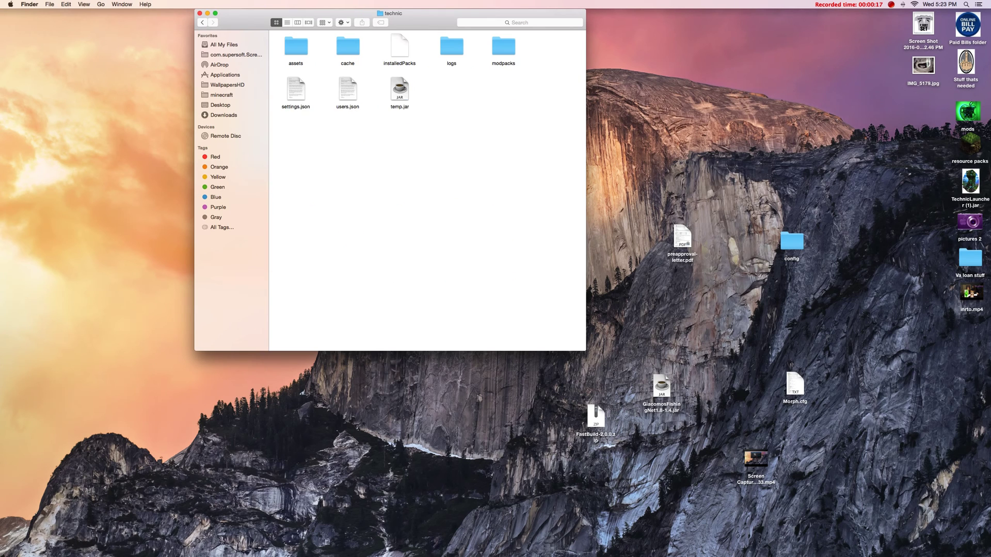
{"action": "double_click", "coordinate": [504, 47]}
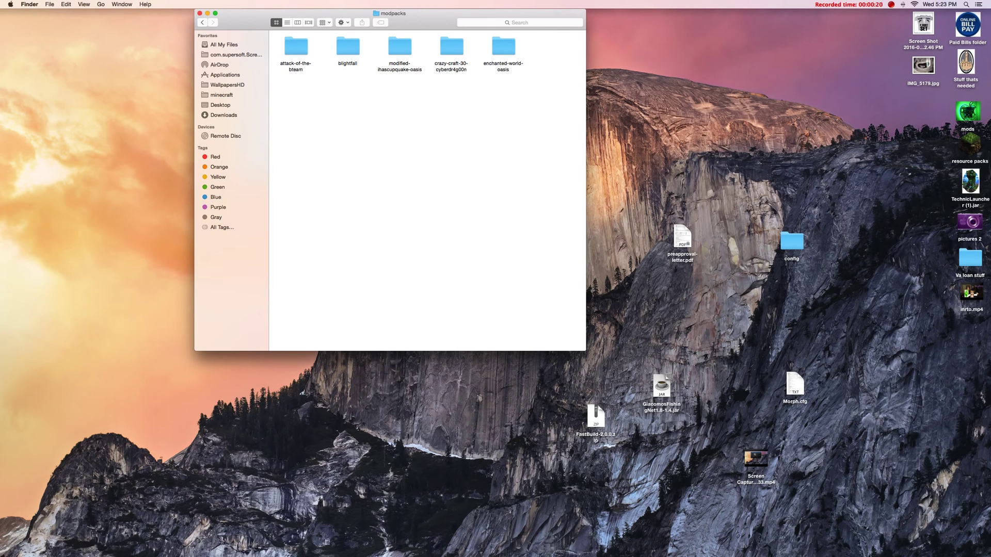
{"action": "double_click", "coordinate": [296, 46]}
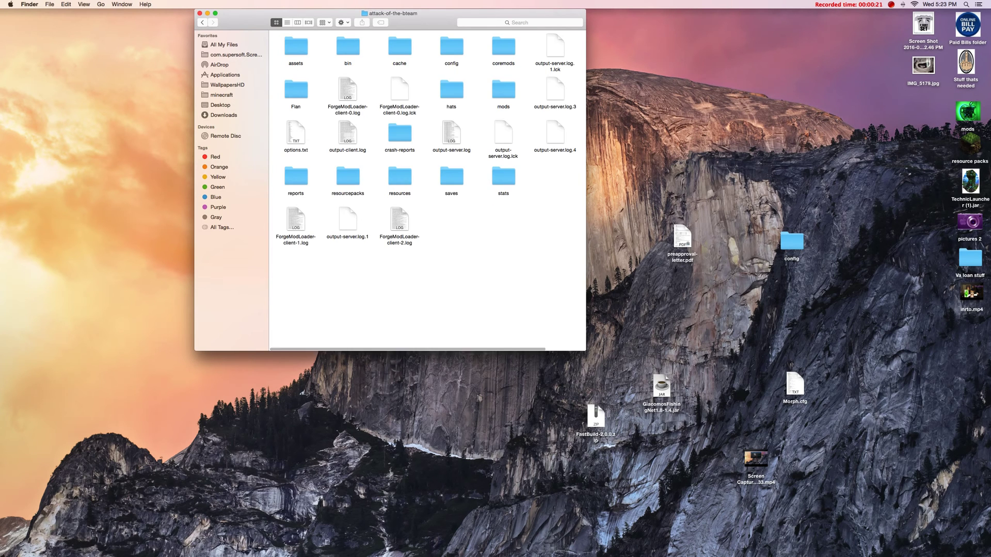
{"action": "double_click", "coordinate": [451, 47]}
{"action": "scroll", "coordinate": [427, 194], "scroll_direction": "down", "scroll_amount": 5}
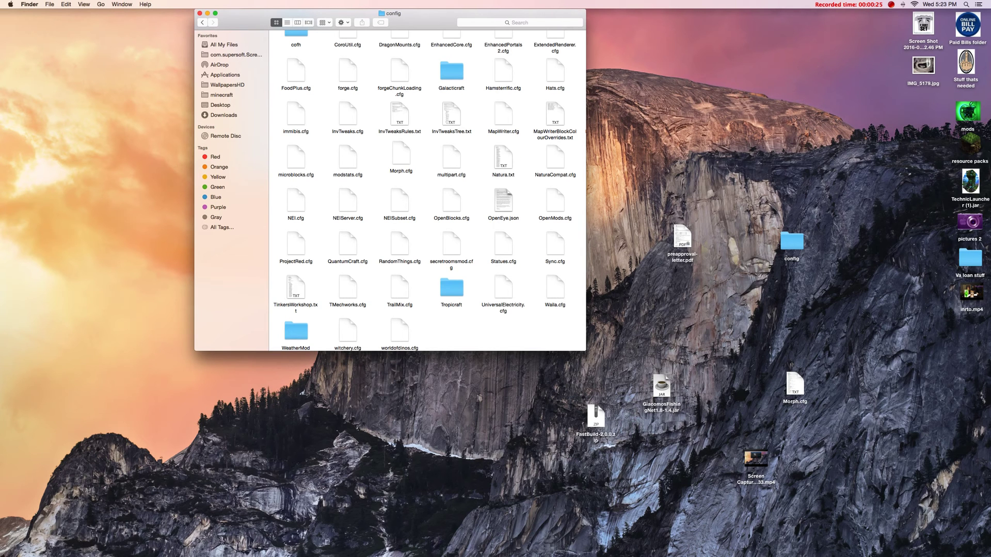
Rename Morph.cfg to Morph.cfg.txt, accept the .txt extension, and open it in TextEdit
{"action": "left_click", "coordinate": [401, 157]}
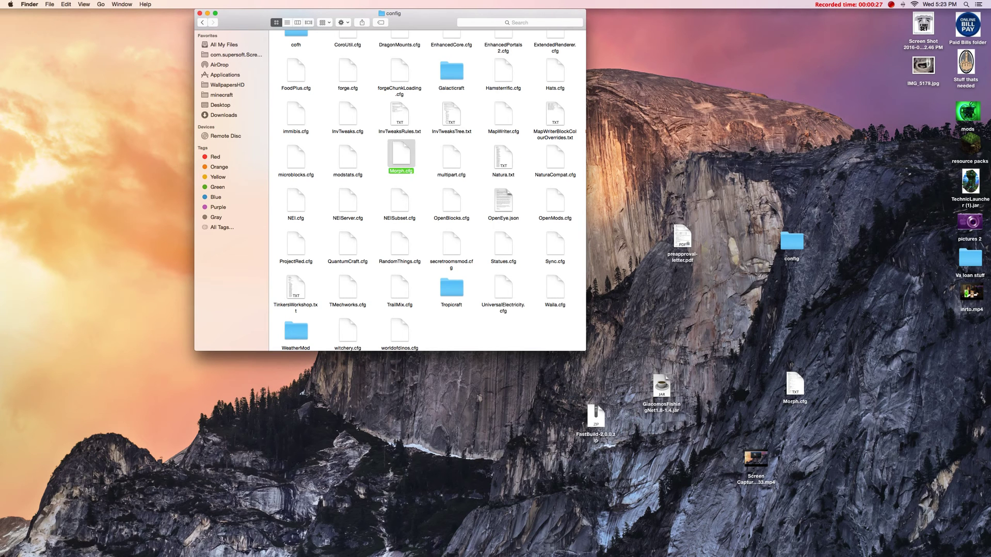
{"action": "key", "text": "Return"}
{"action": "type", "text": ".te"}
{"action": "type", "text": "x"}
{"action": "key", "text": "BackSpace"}
{"action": "key", "text": "BackSpace"}
{"action": "type", "text": "xt"}
{"action": "key", "text": "Return"}
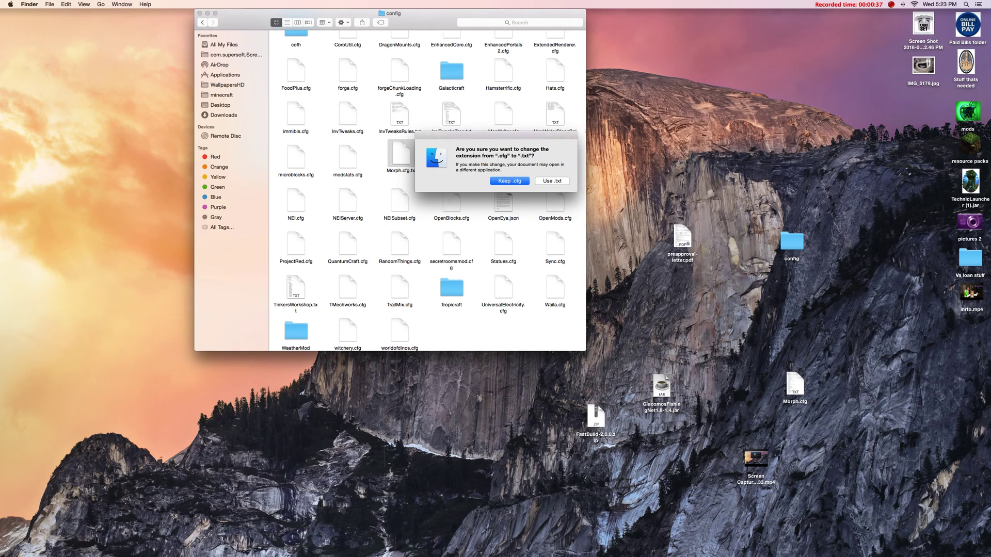
{"action": "left_click", "coordinate": [552, 180]}
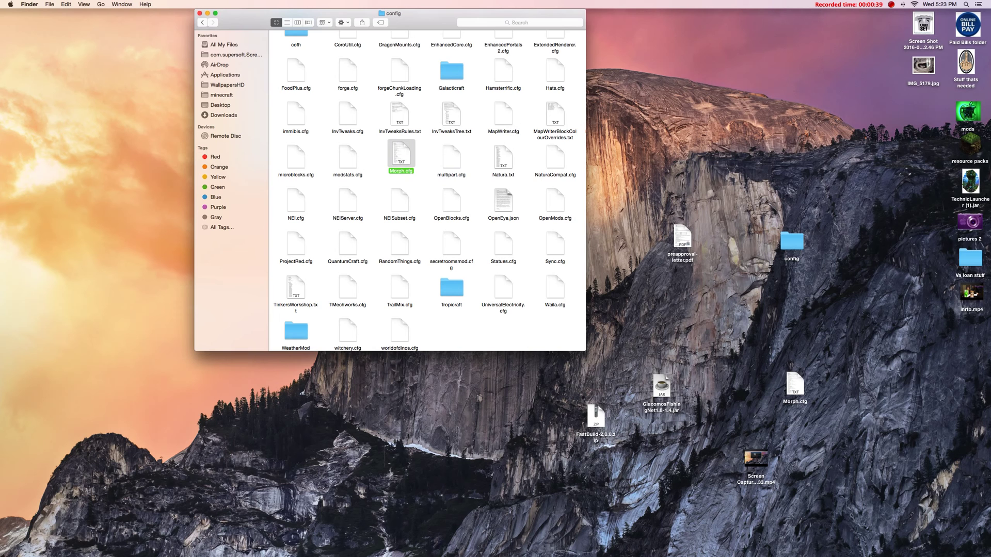
{"action": "key", "text": "super+o"}
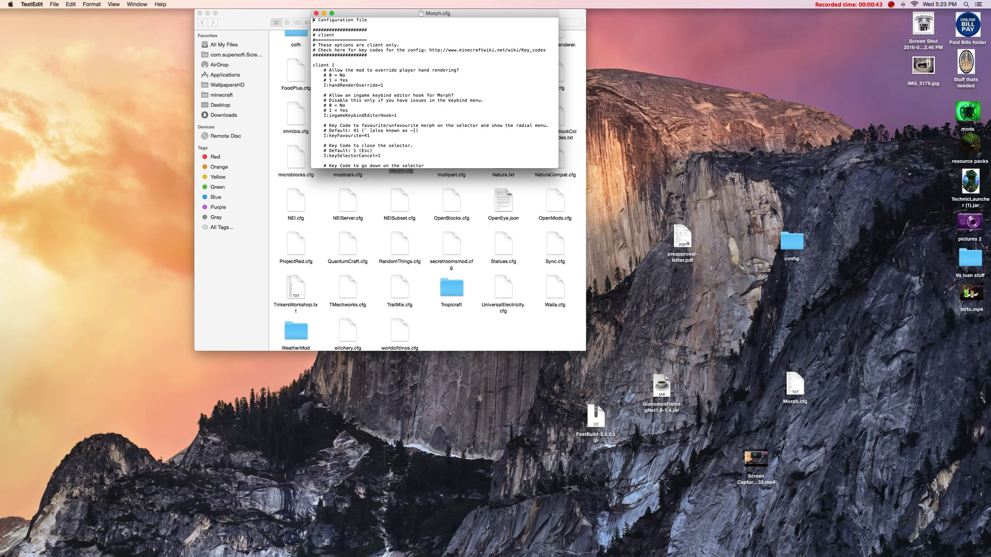
{"action": "scroll", "coordinate": [448, 182], "scroll_direction": "down", "scroll_amount": 3}
{"action": "scroll", "coordinate": [447, 182], "scroll_direction": "down", "scroll_amount": 10}
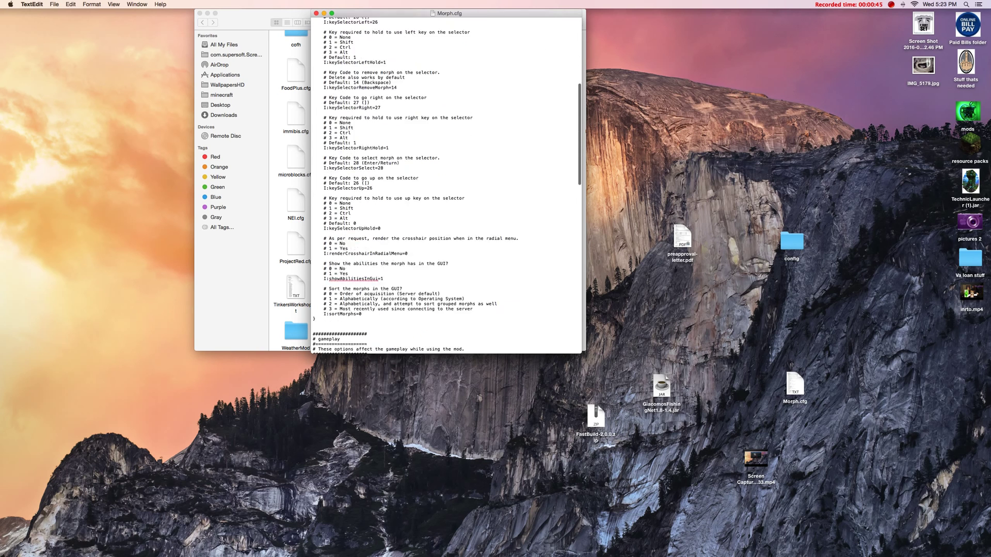
{"action": "scroll", "coordinate": [448, 182], "scroll_direction": "down", "scroll_amount": 8}
{"action": "scroll", "coordinate": [448, 182], "scroll_direction": "down", "scroll_amount": 1}
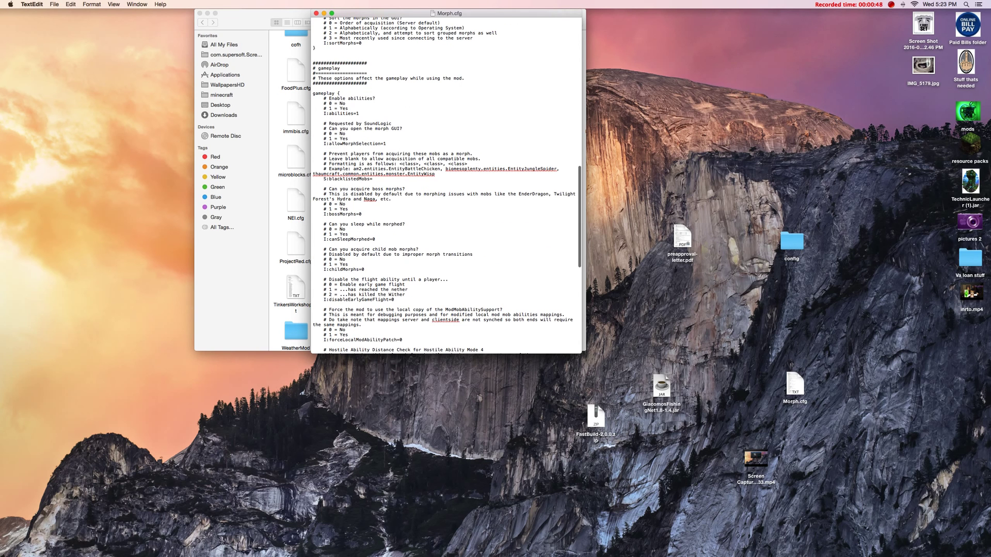
{"action": "scroll", "coordinate": [448, 183], "scroll_direction": "down", "scroll_amount": 1}
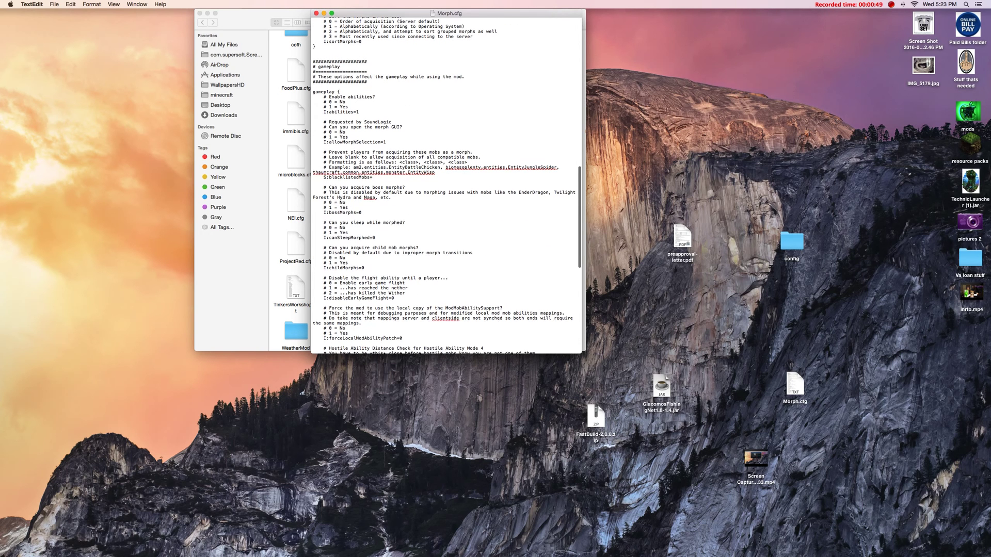
{"action": "scroll", "coordinate": [448, 182], "scroll_direction": "down", "scroll_amount": 2}
{"action": "scroll", "coordinate": [447, 181], "scroll_direction": "down", "scroll_amount": 2}
{"action": "scroll", "coordinate": [448, 182], "scroll_direction": "down", "scroll_amount": 3}
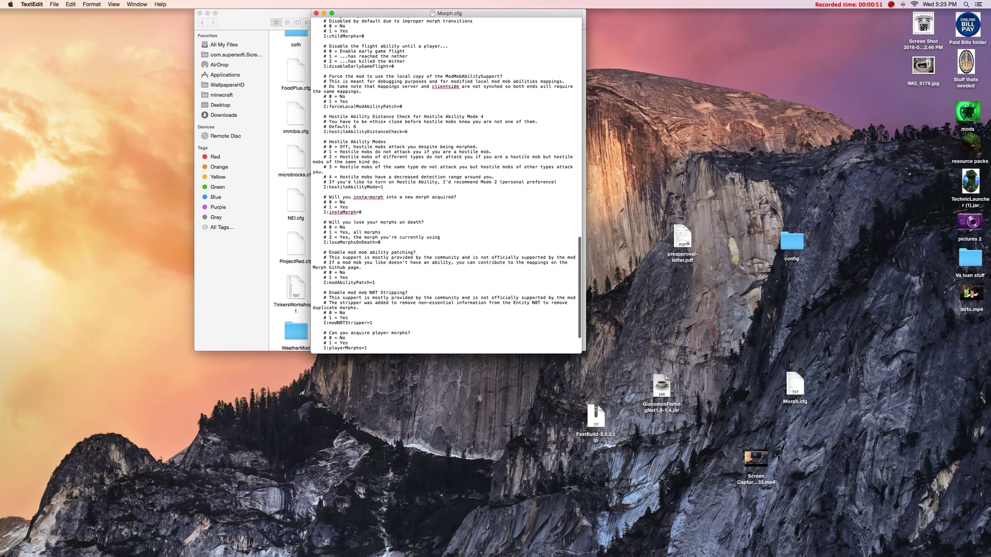
{"action": "scroll", "coordinate": [448, 182], "scroll_direction": "down", "scroll_amount": 3}
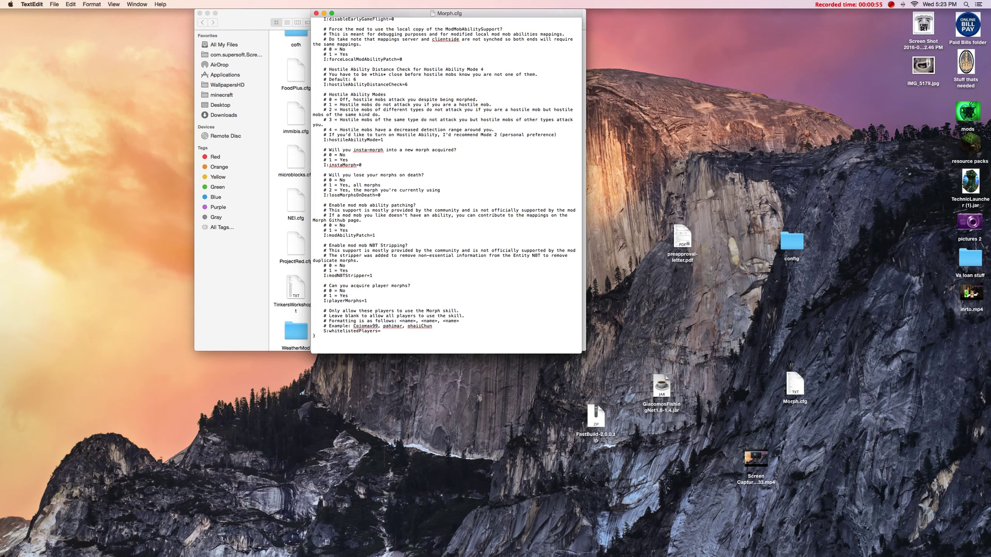
{"action": "scroll", "coordinate": [448, 183], "scroll_direction": "up", "scroll_amount": 1}
{"action": "scroll", "coordinate": [447, 184], "scroll_direction": "up", "scroll_amount": 1}
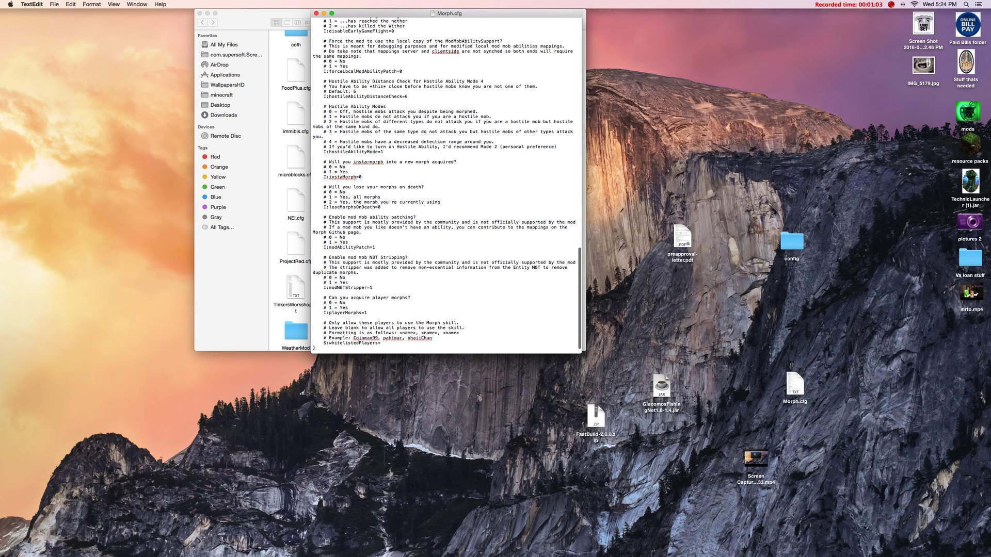
Change I:hostileAbilityMode to 1 and close the Morph.cfg document
{"action": "key", "text": "BackSpace"}
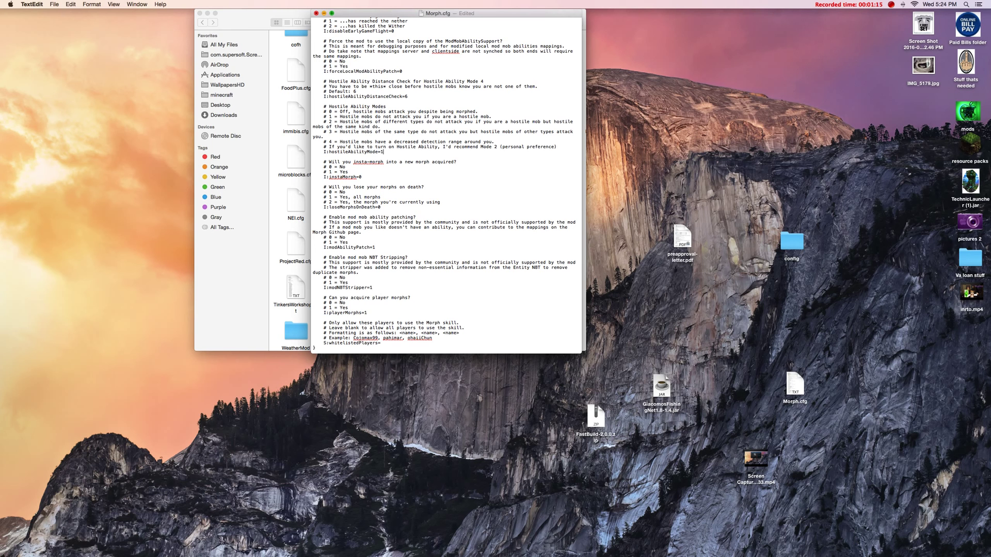
{"action": "key", "text": "super+w"}
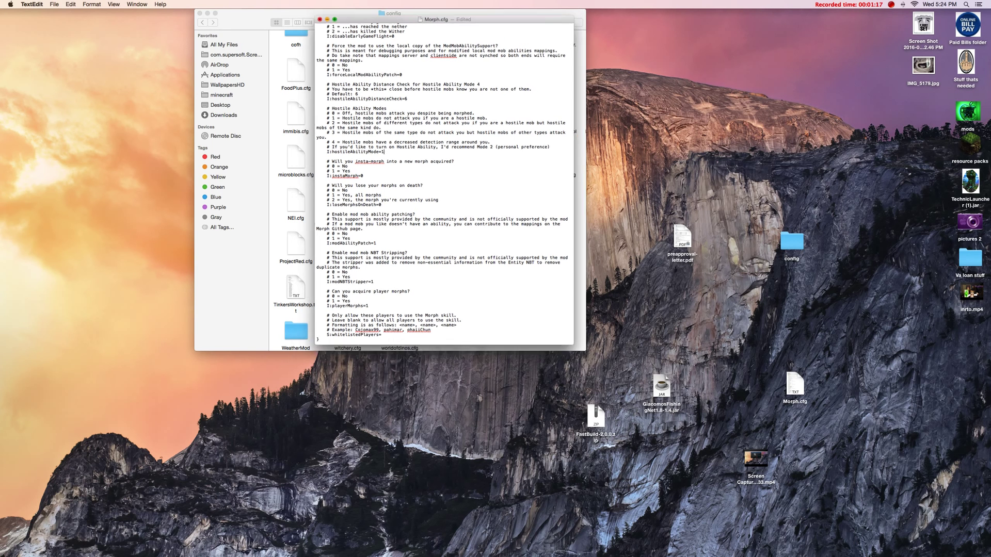
In Morph.cfg's Get Info panel, set Name & Extension to Morph.cfg and accept .cfg
{"action": "right_click", "coordinate": [398, 153]}
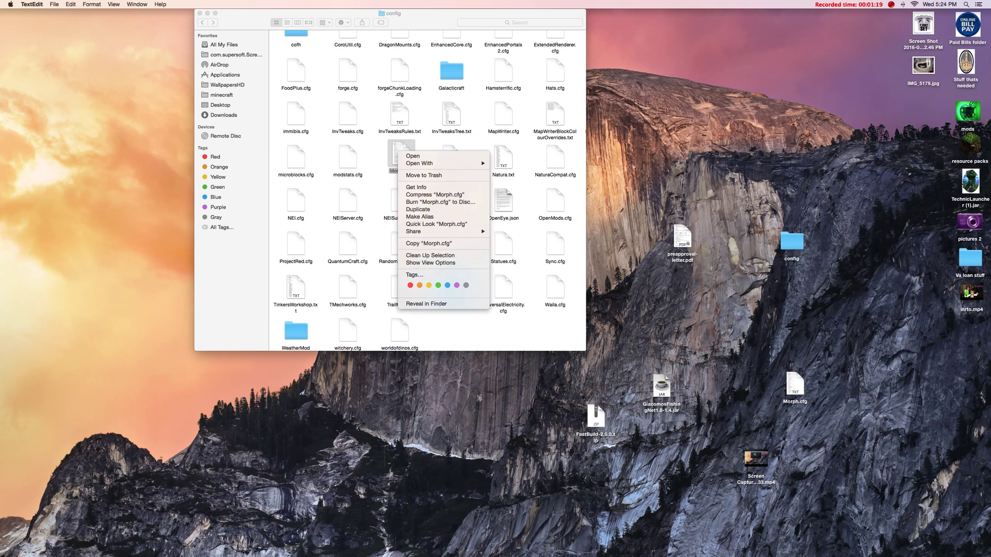
{"action": "left_click", "coordinate": [418, 188]}
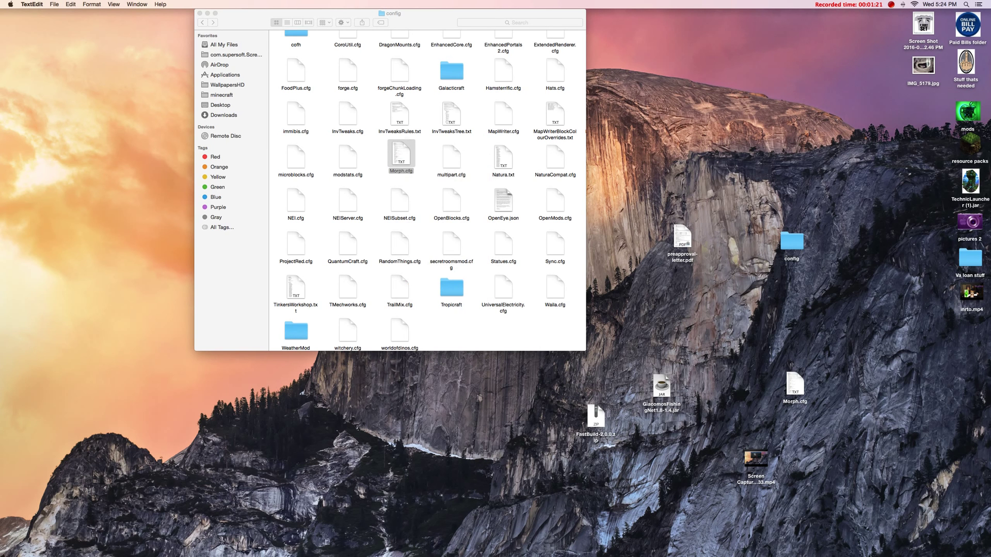
{"action": "left_click_drag", "start_coordinate": [155, 15], "coordinate": [303, 13]}
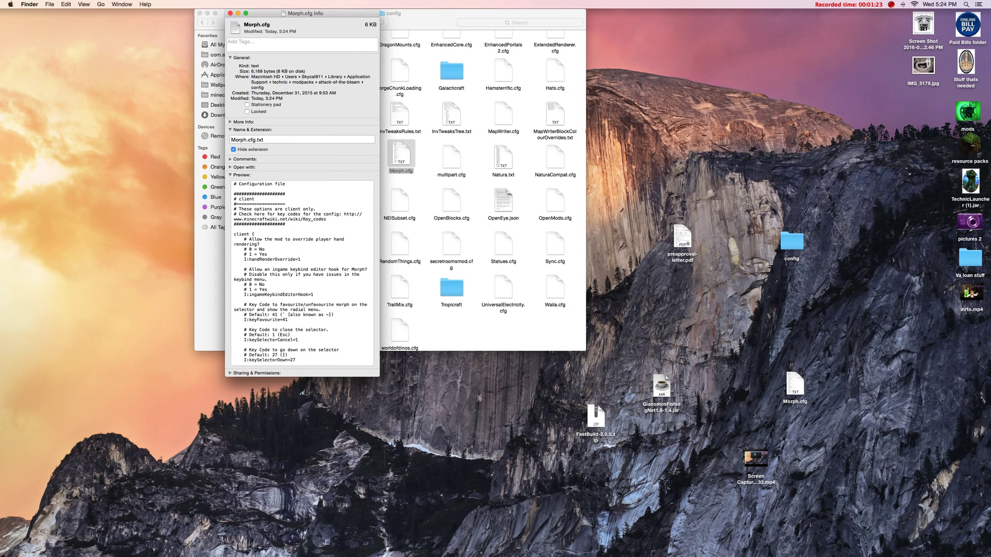
{"action": "left_click", "coordinate": [264, 140]}
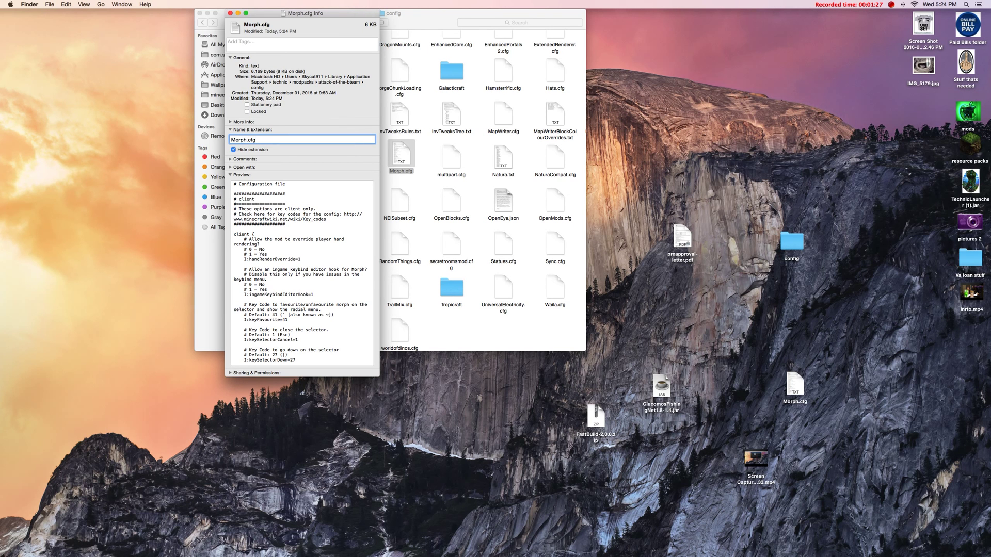
{"action": "key", "text": "Return"}
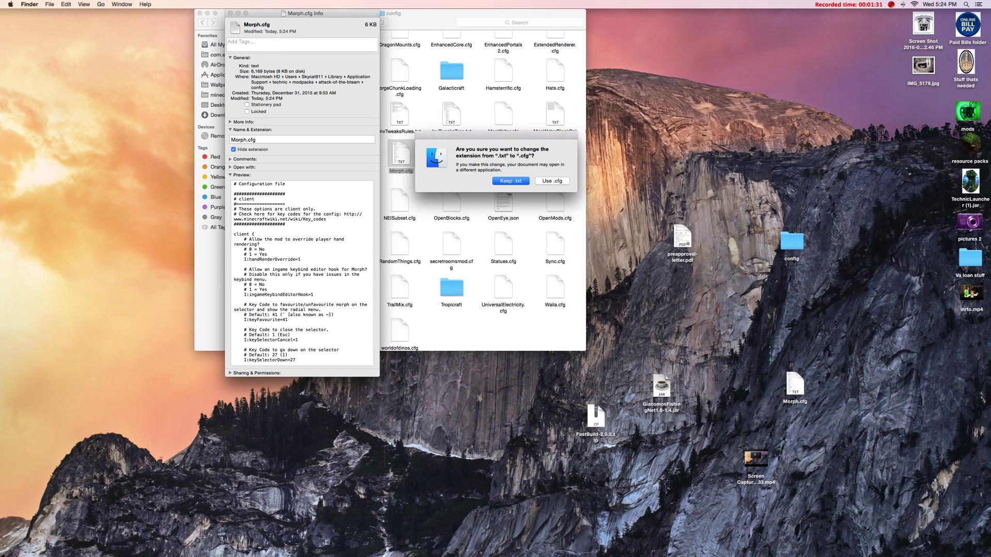
{"action": "left_click", "coordinate": [552, 180]}
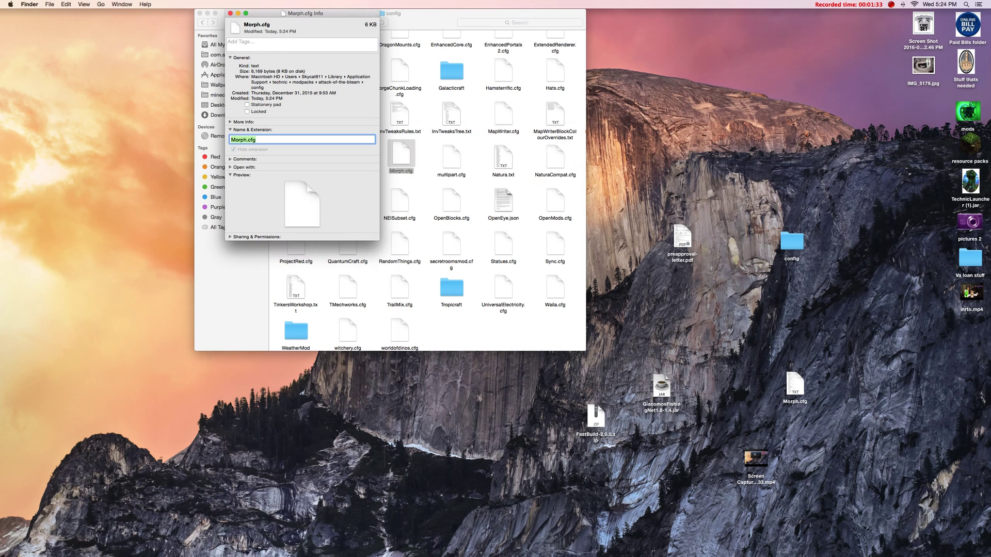
Close the Info panel and the config folder window
{"action": "key", "text": "super+w"}
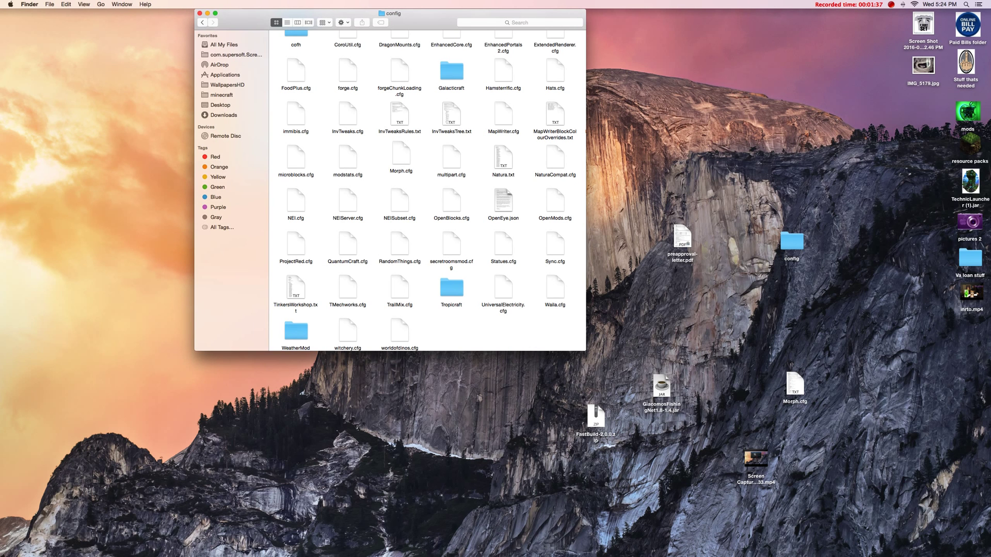
{"action": "key", "text": "super+w"}
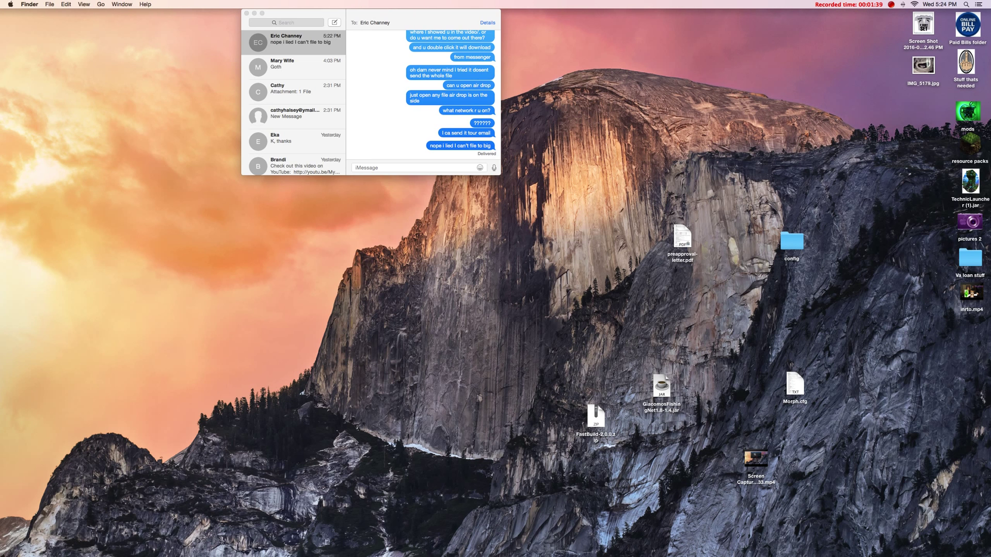
{"action": "left_click", "coordinate": [891, 5]}
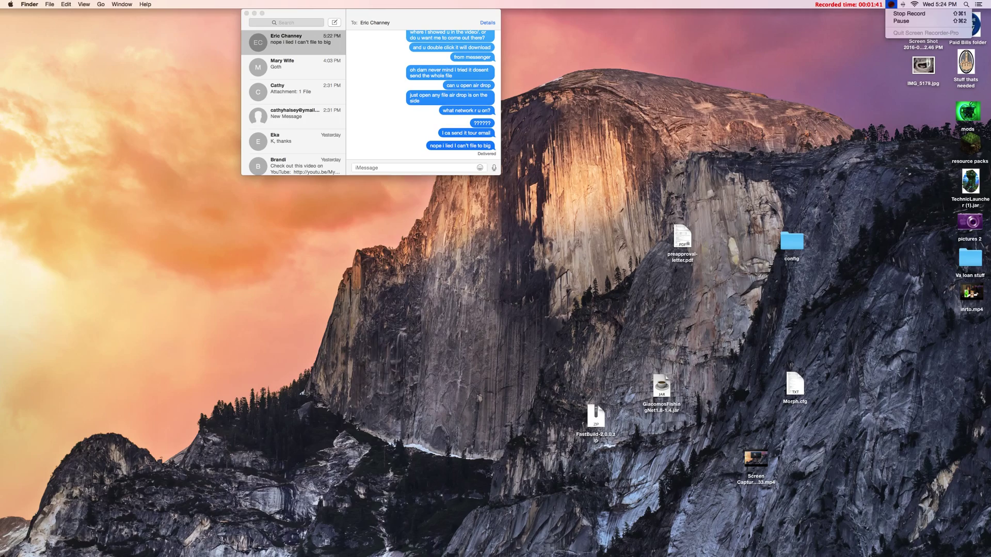